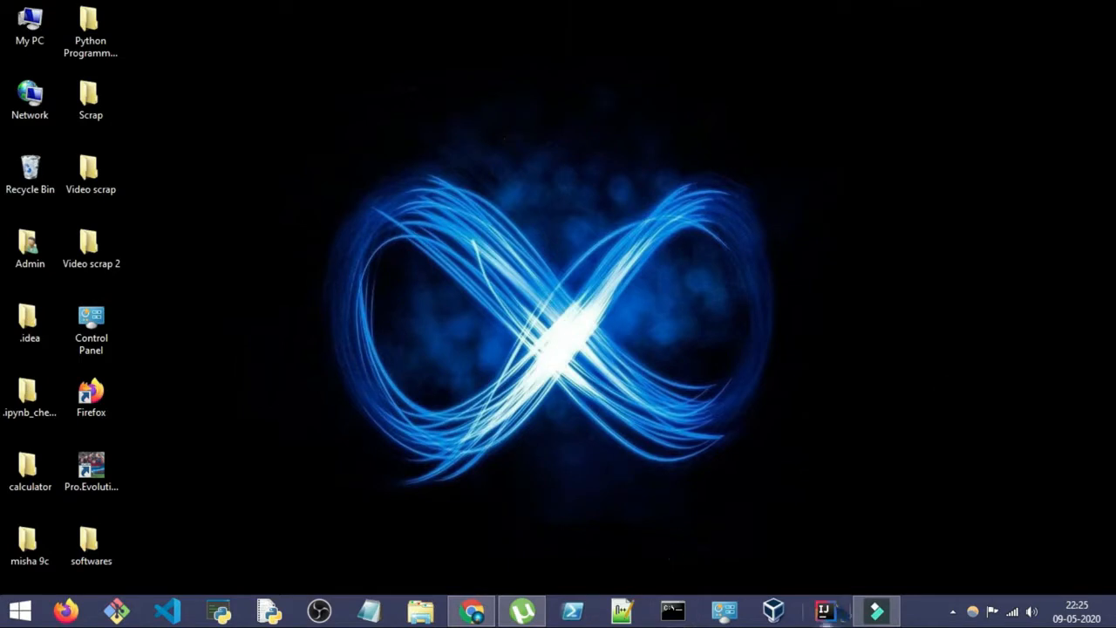
Step: Refresh the desktop and switch to Filmora9
right_click(520, 179)
left_click(558, 220)
left_click(876, 610)
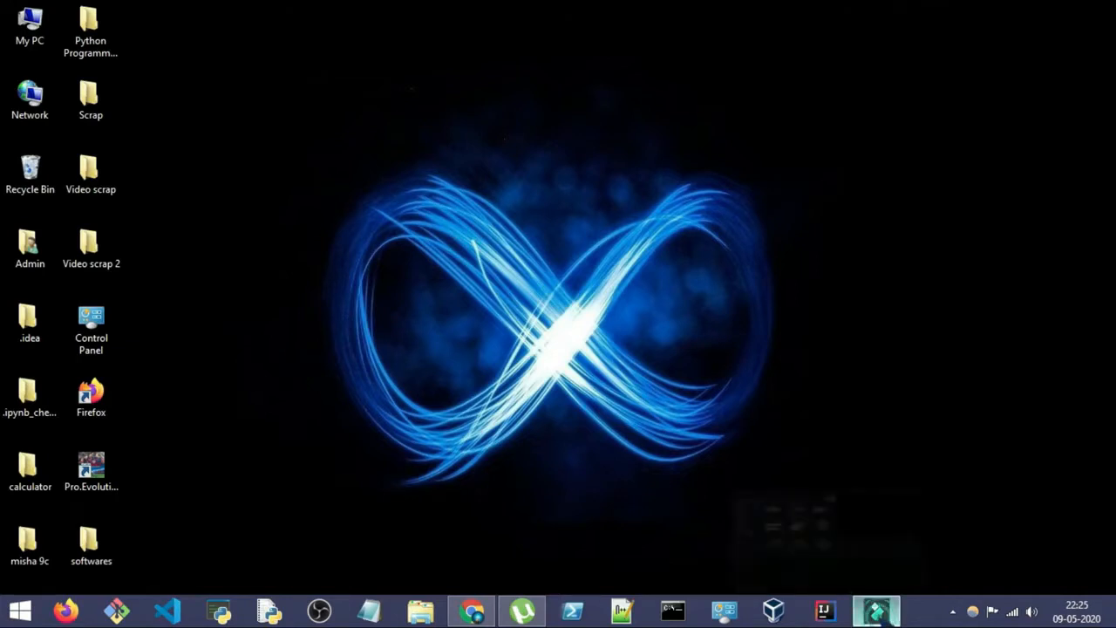
Step: Add the HD0386 clip from the project media to video track 1 and trim its end to 10 seconds
scroll(604, 173, "up", 5)
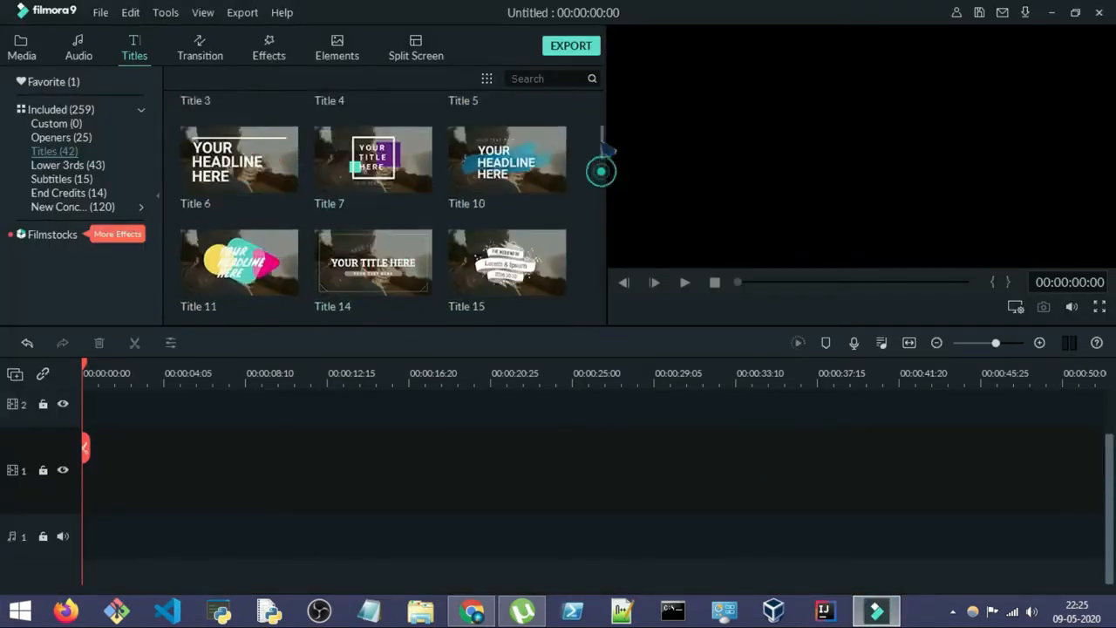
left_click(39, 54)
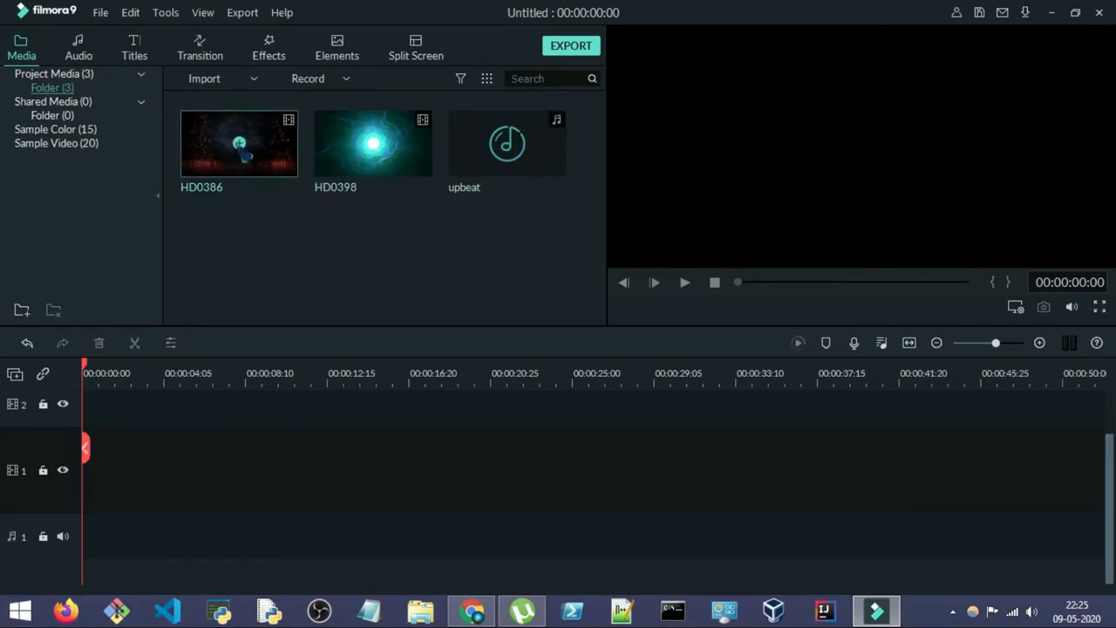
left_click(239, 143)
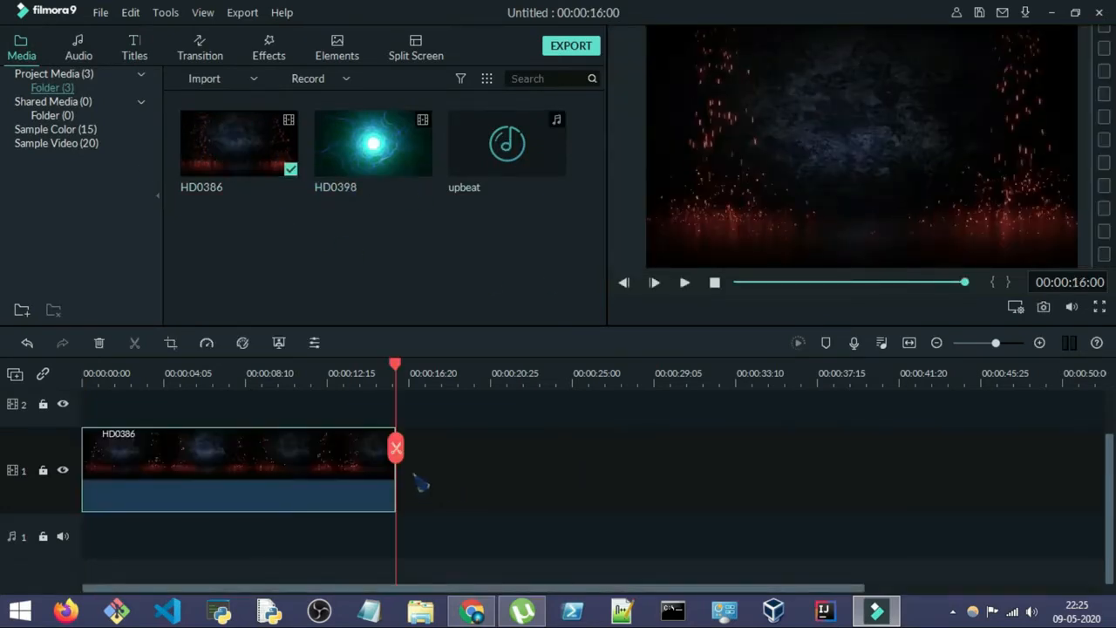
left_click_drag(396, 478, 277, 483)
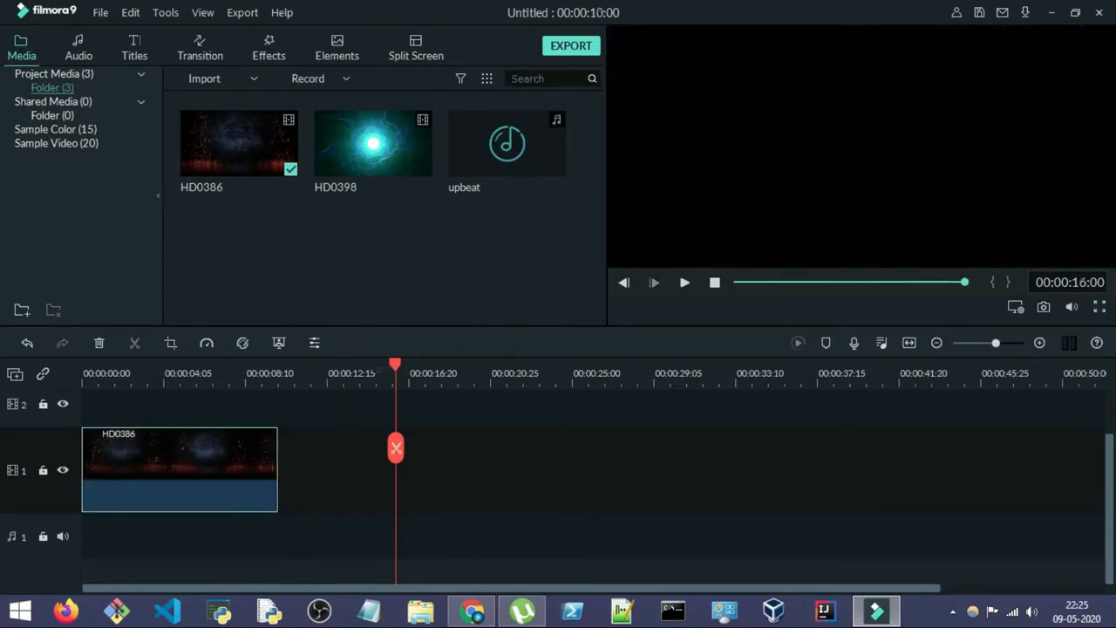
Step: Add the upbeat music to audio track 1 with raised volume, starting at zero and trimmed to the 10-second end of HD0386
left_click(508, 145)
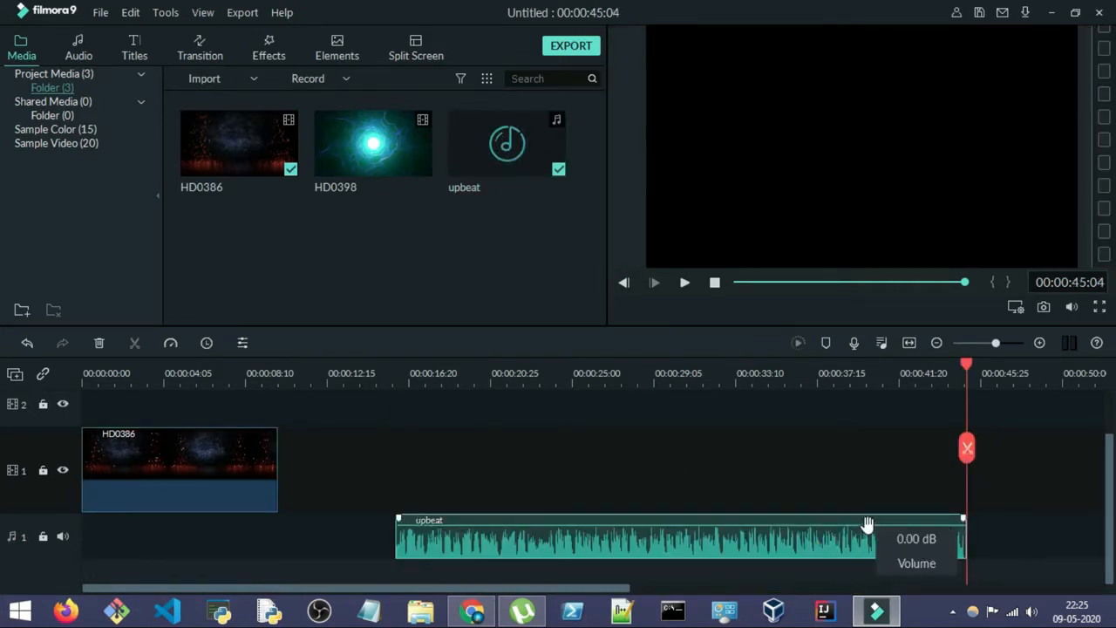
left_click_drag(866, 529, 872, 506)
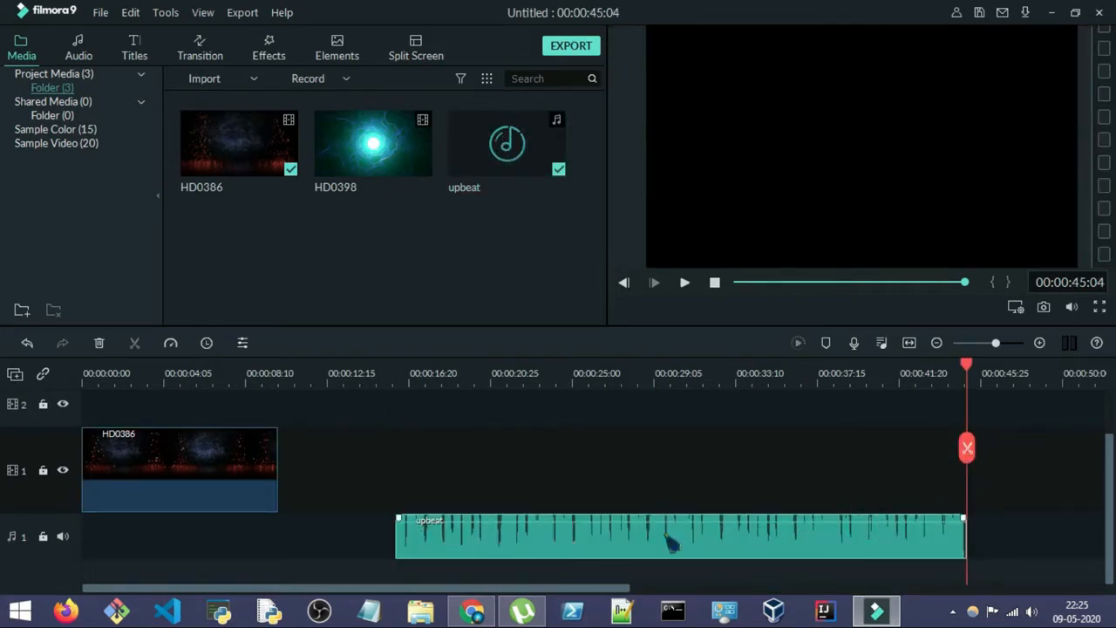
left_click_drag(668, 536, 353, 549)
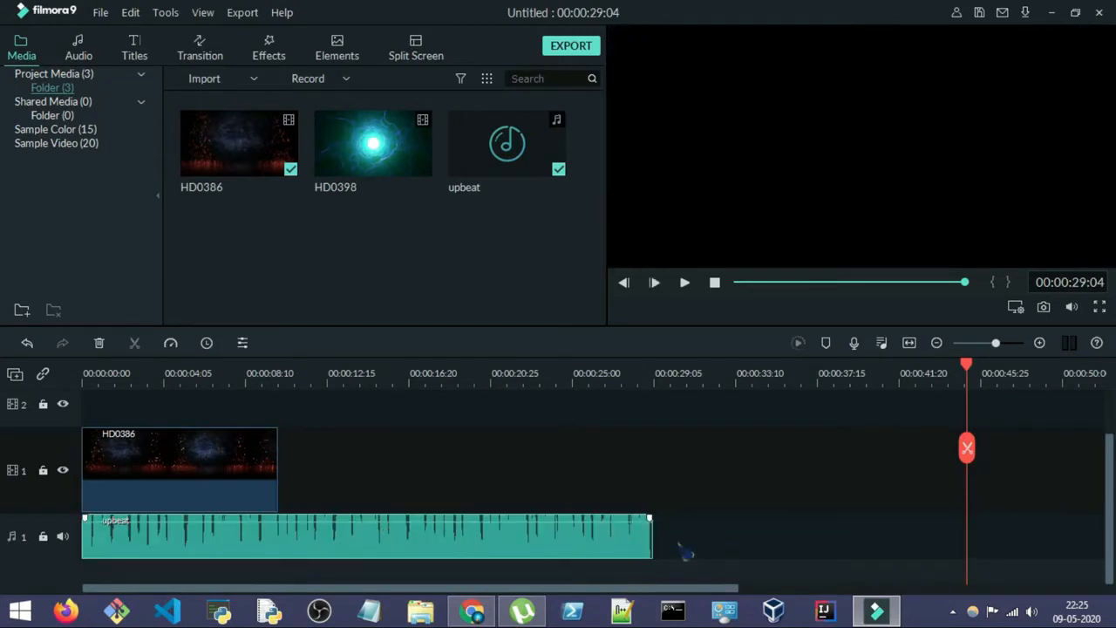
left_click_drag(654, 536, 277, 536)
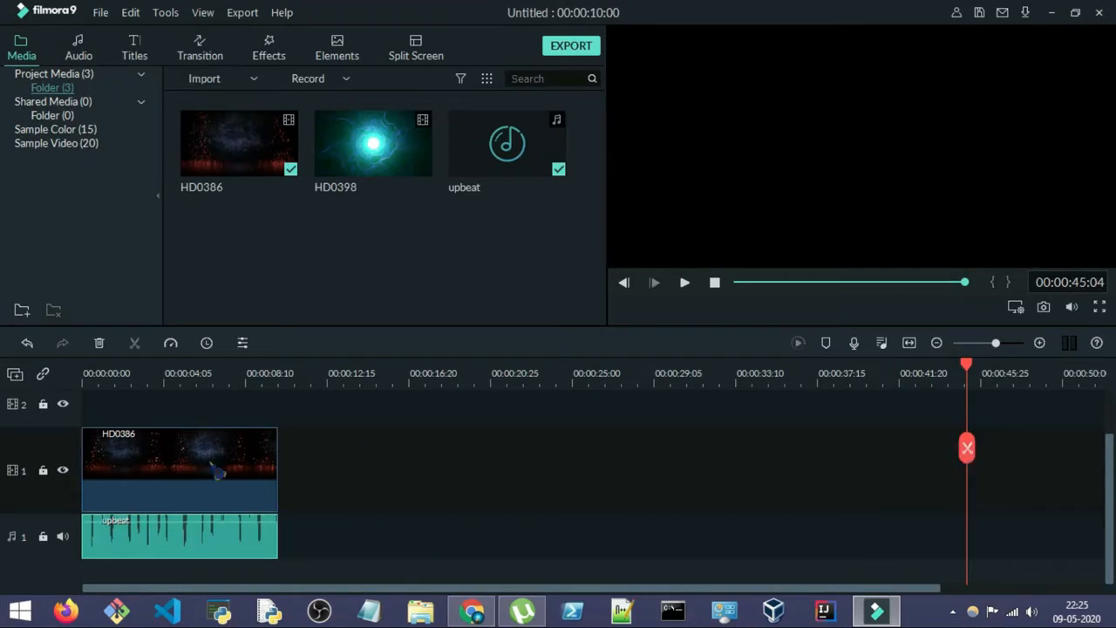
Step: Preview the HD0386 clip with its music from the start and return the playhead to the beginning
left_click_drag(966, 443, 13, 487)
left_click(684, 281)
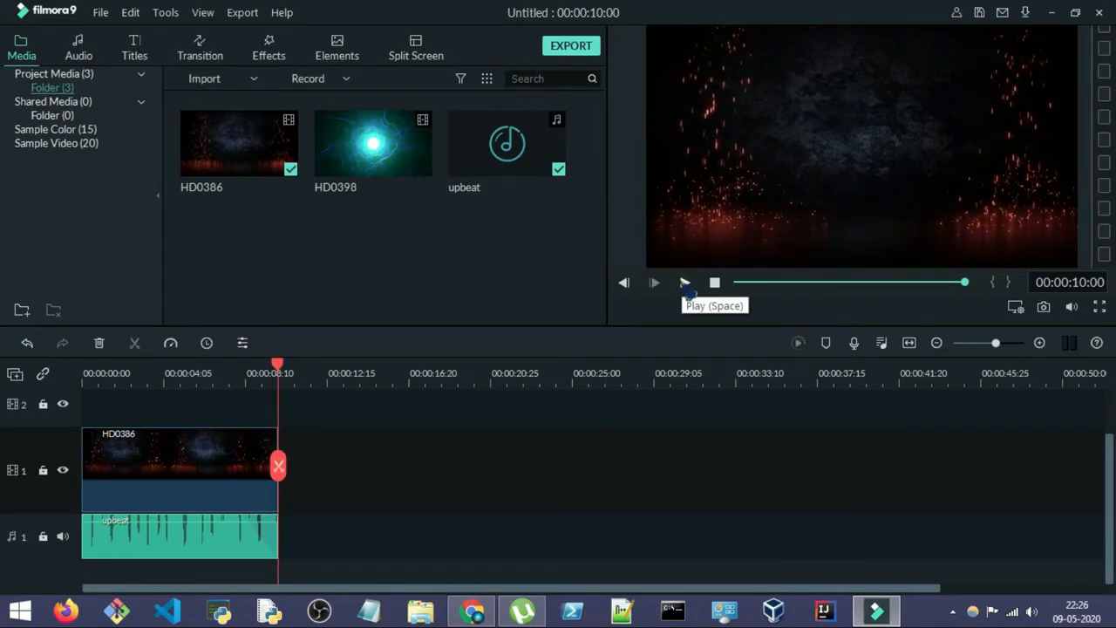
left_click_drag(277, 465, 85, 404)
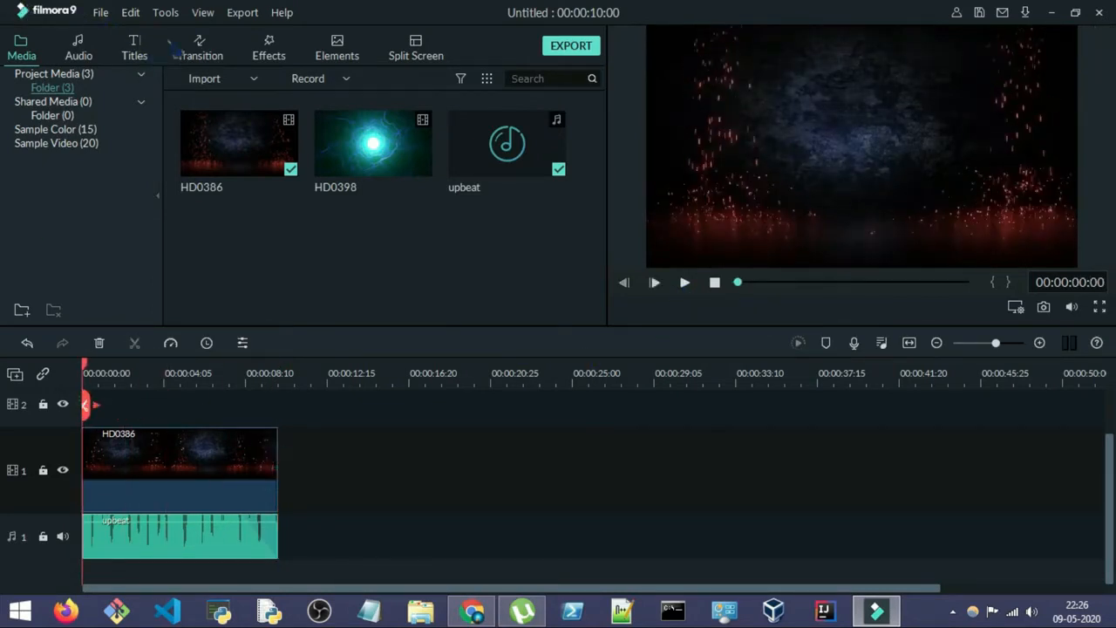
Step: Add Title 23 to video track 2 over the full 10 seconds of the HD0386 clip and preview it
left_click(139, 46)
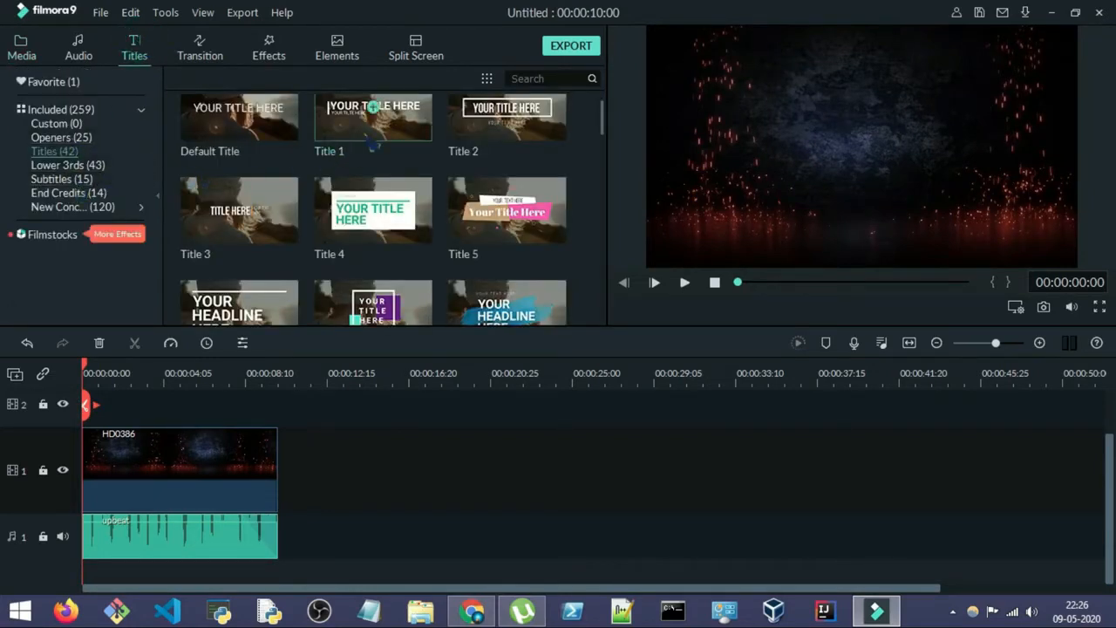
left_click_drag(603, 113, 602, 157)
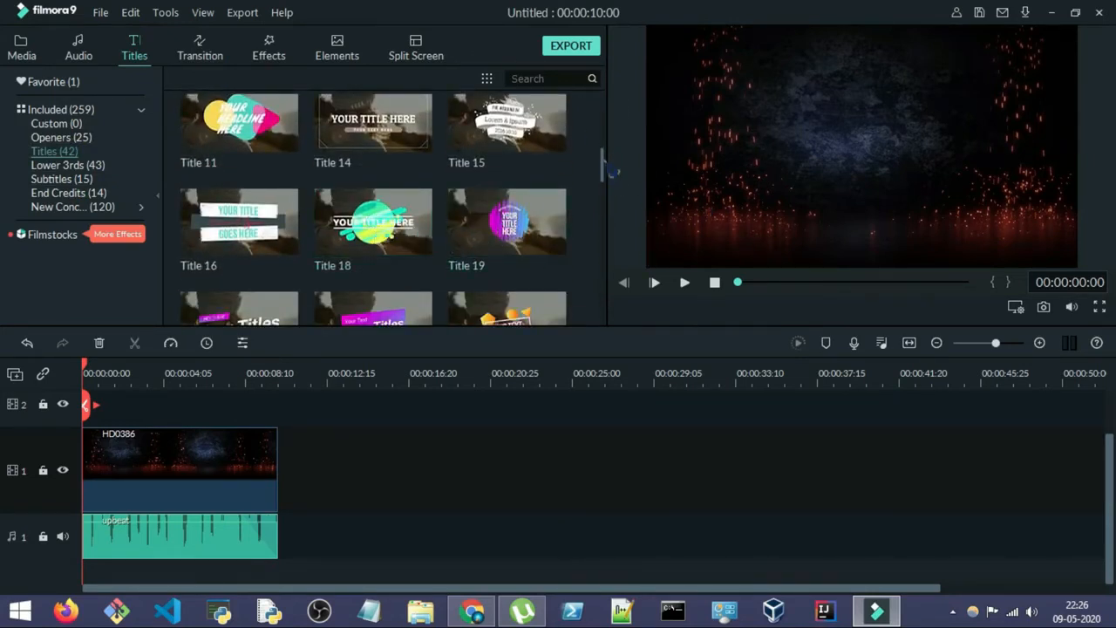
left_click_drag(608, 169, 598, 296)
left_click(684, 281)
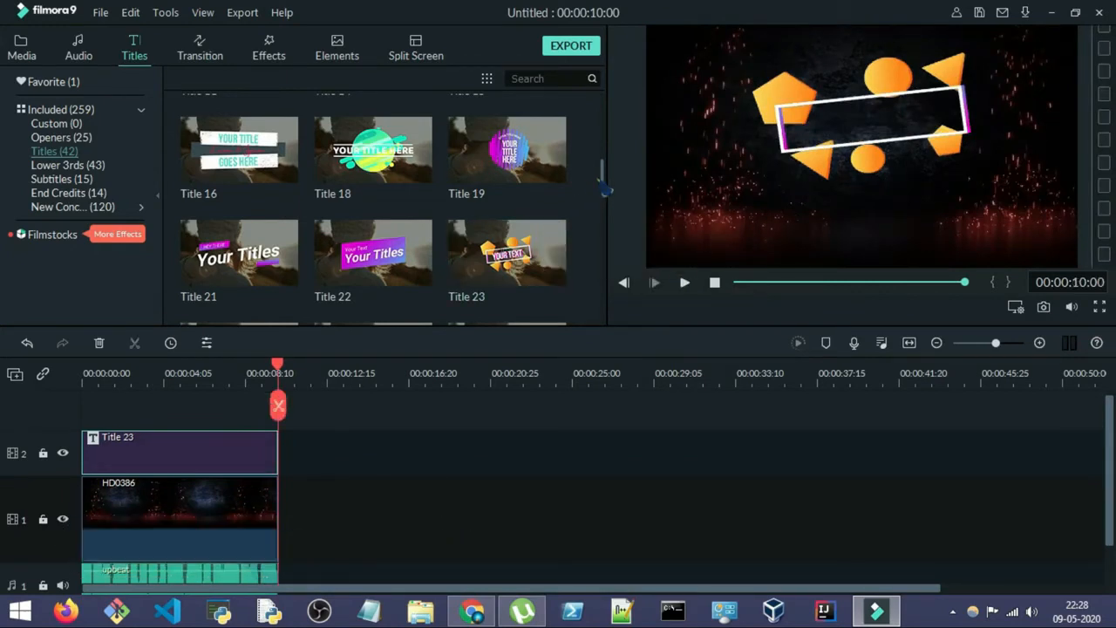
Step: Browse the included title templates and the included audio library
left_click_drag(603, 174, 610, 290)
mouse_move(514, 197)
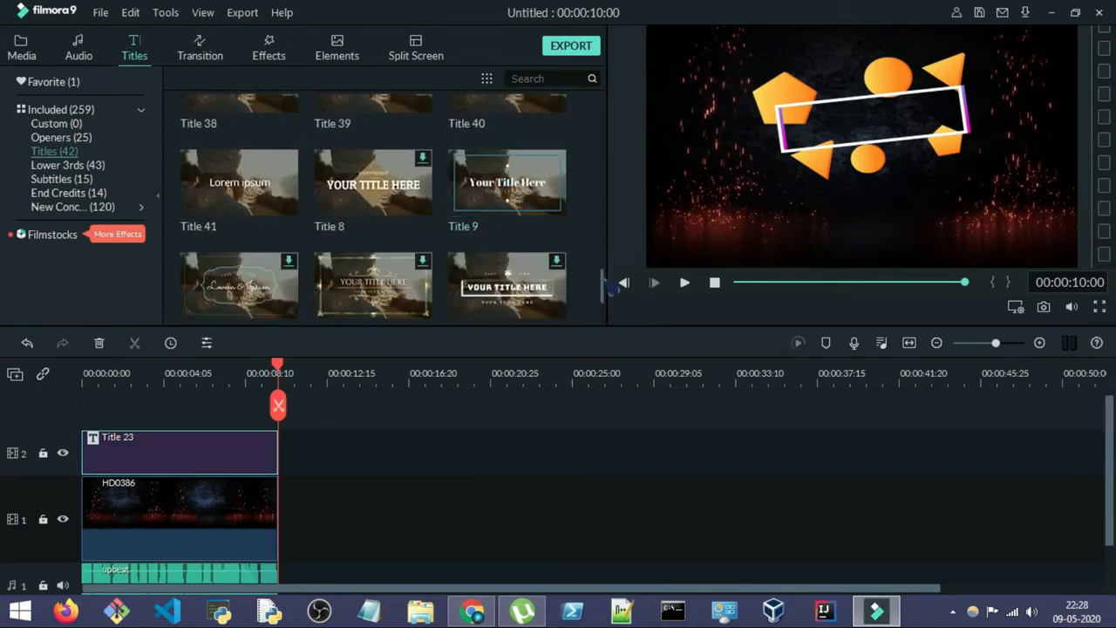
left_click_drag(604, 286, 597, 120)
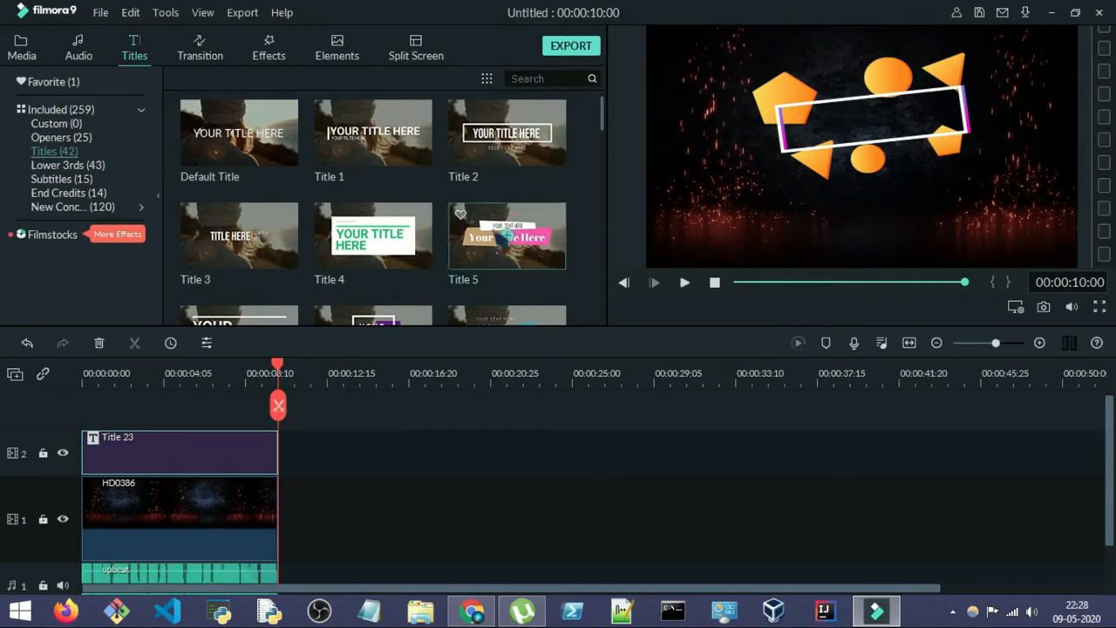
scroll(602, 117, "down", 8)
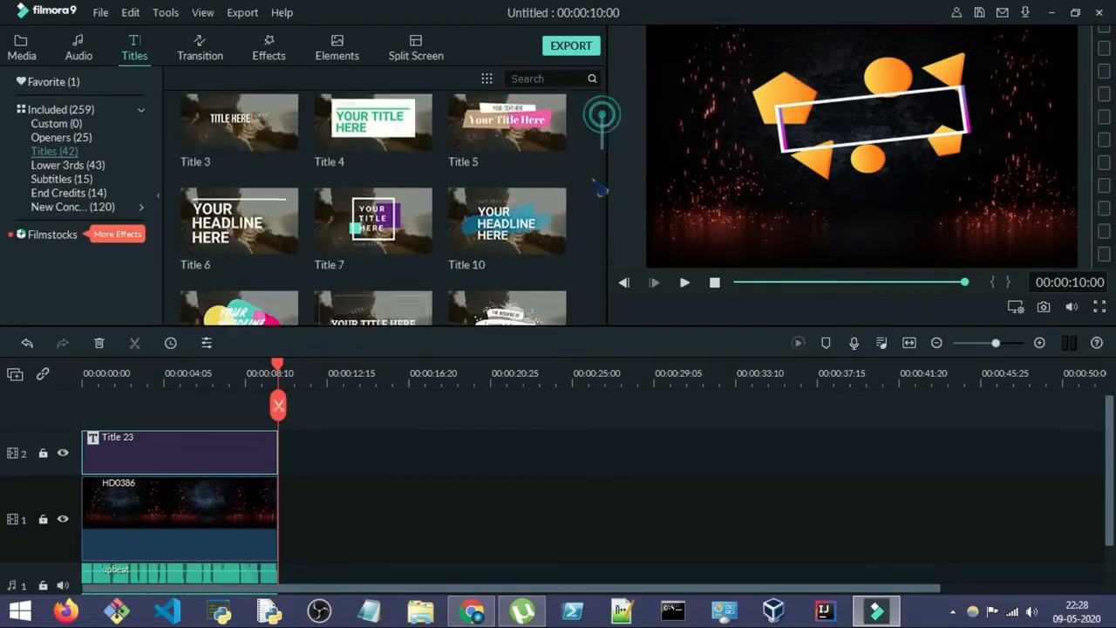
left_click(78, 53)
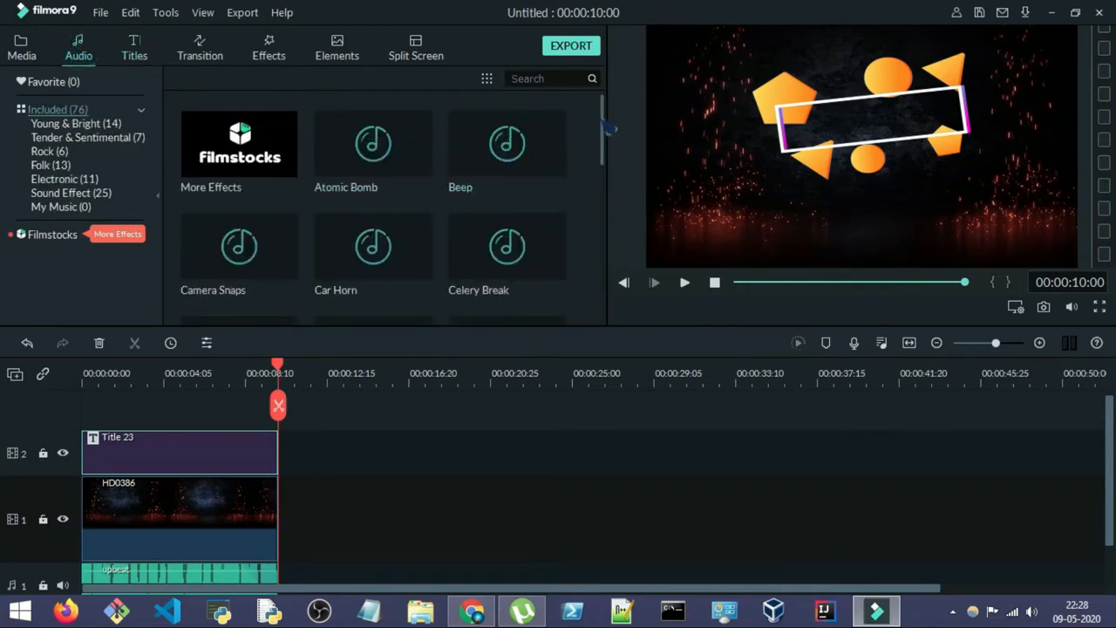
left_click_drag(610, 131, 603, 203)
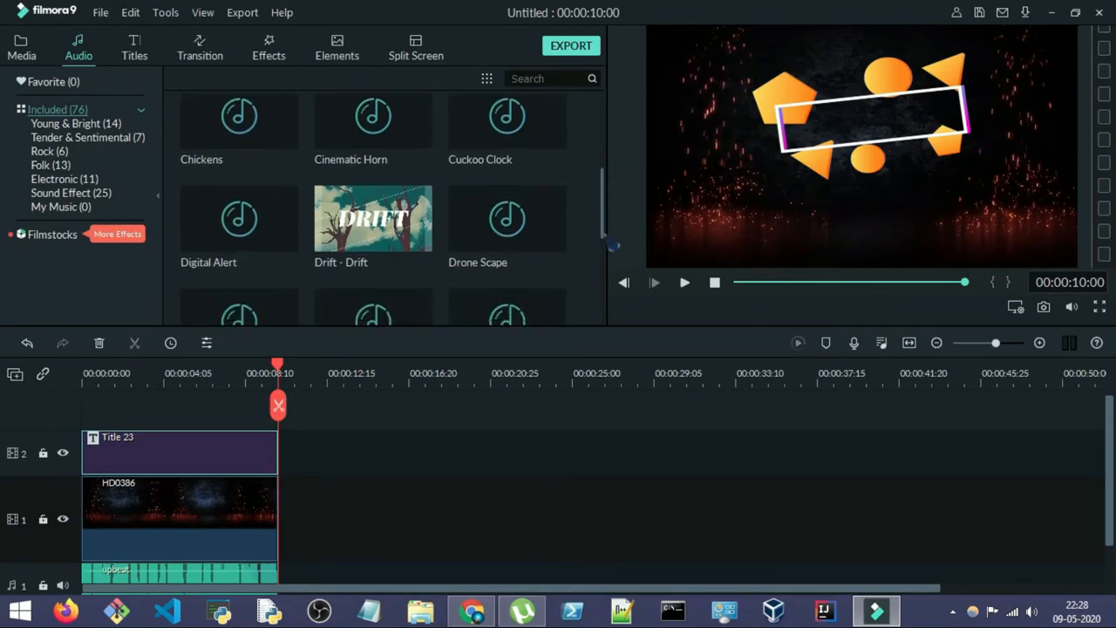
left_click_drag(601, 200, 601, 231)
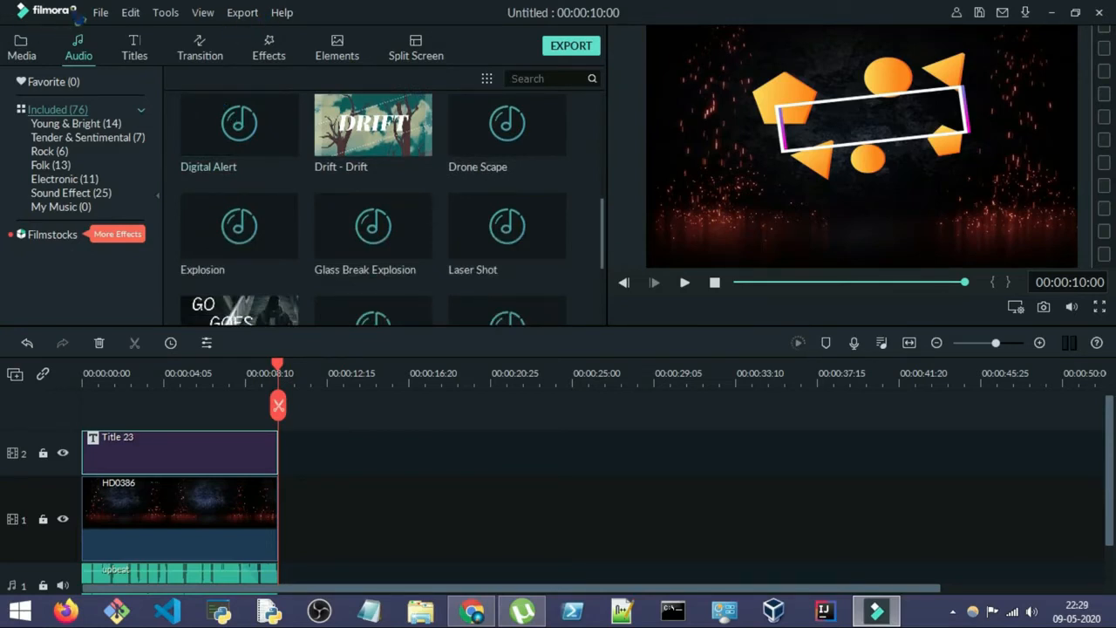
Step: Check the Filmora9 version information and close it
left_click(288, 13)
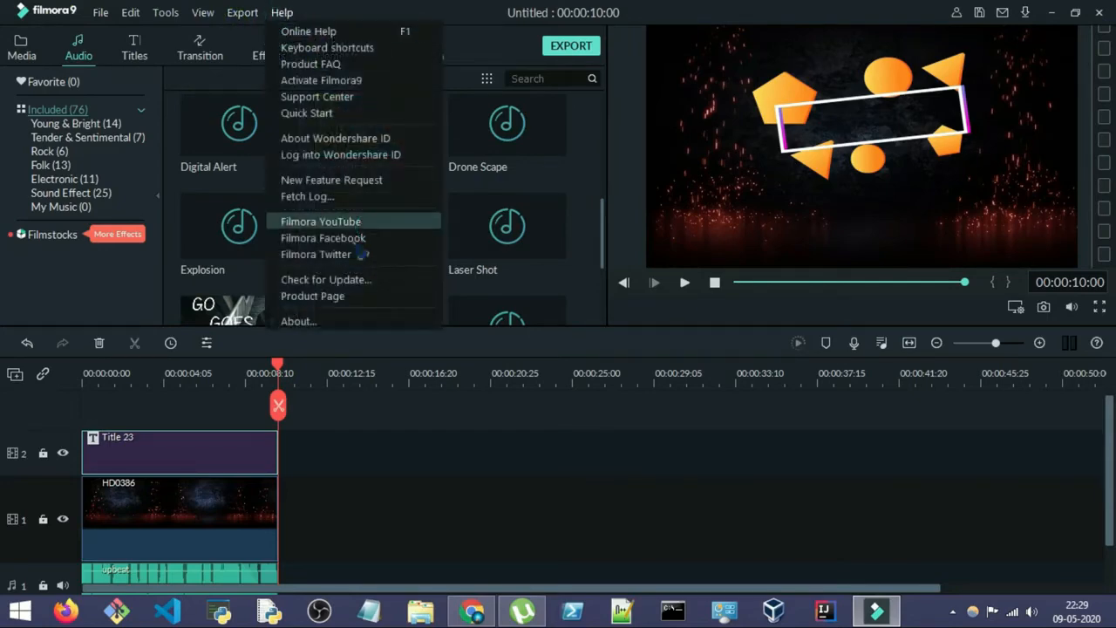
left_click(310, 319)
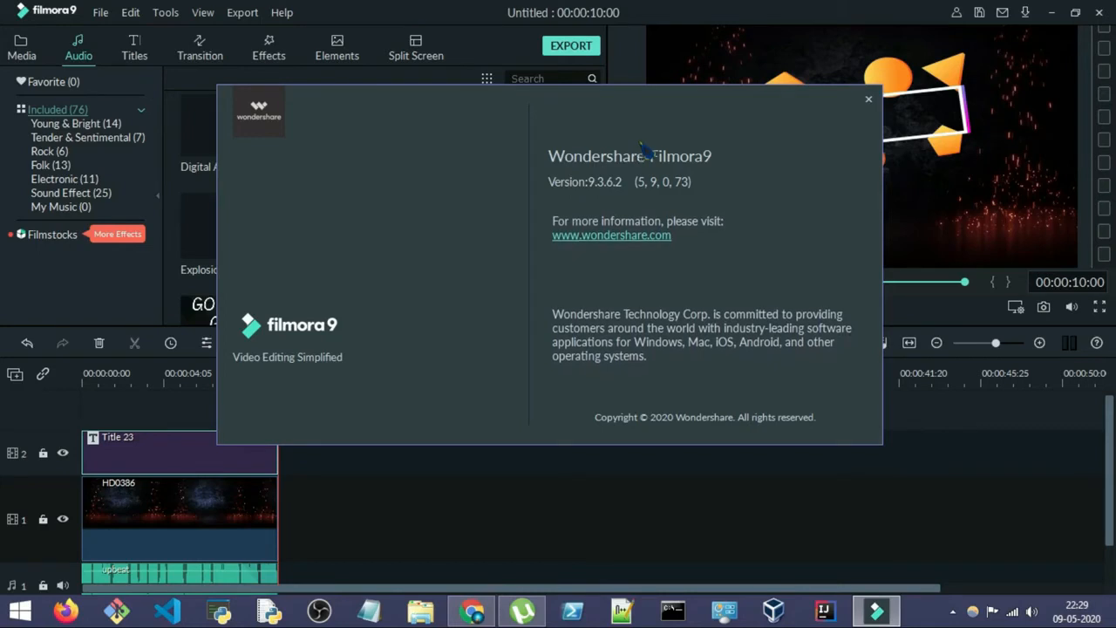
left_click(868, 98)
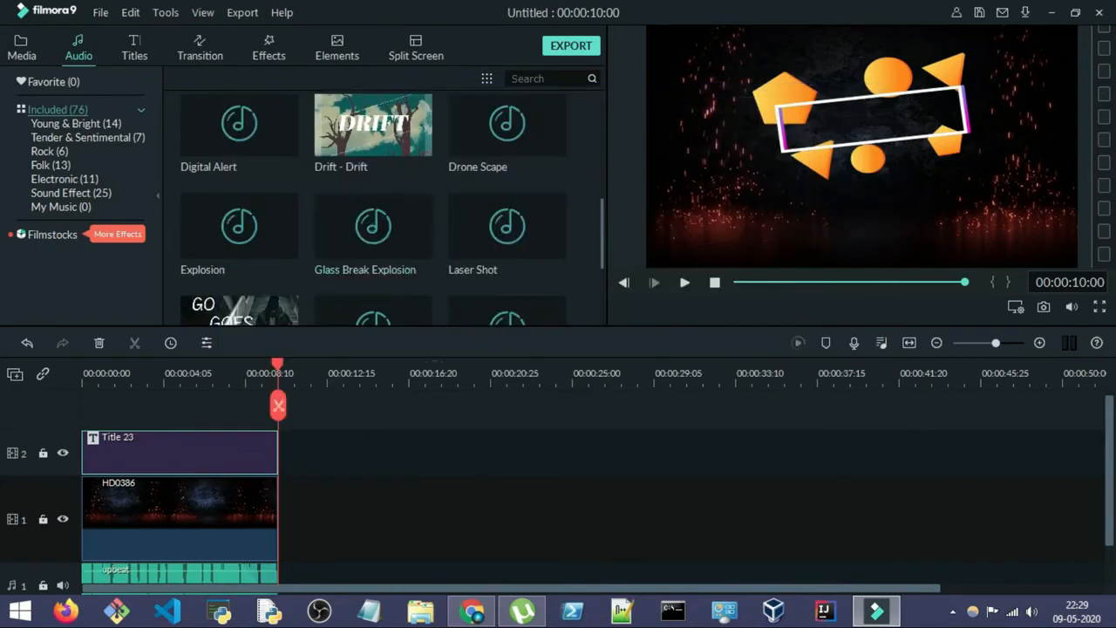
Step: Look over the timeline tracks and browse the Plain Shape and Linear transitions
left_click_drag(1103, 420, 1101, 490)
mouse_move(134, 523)
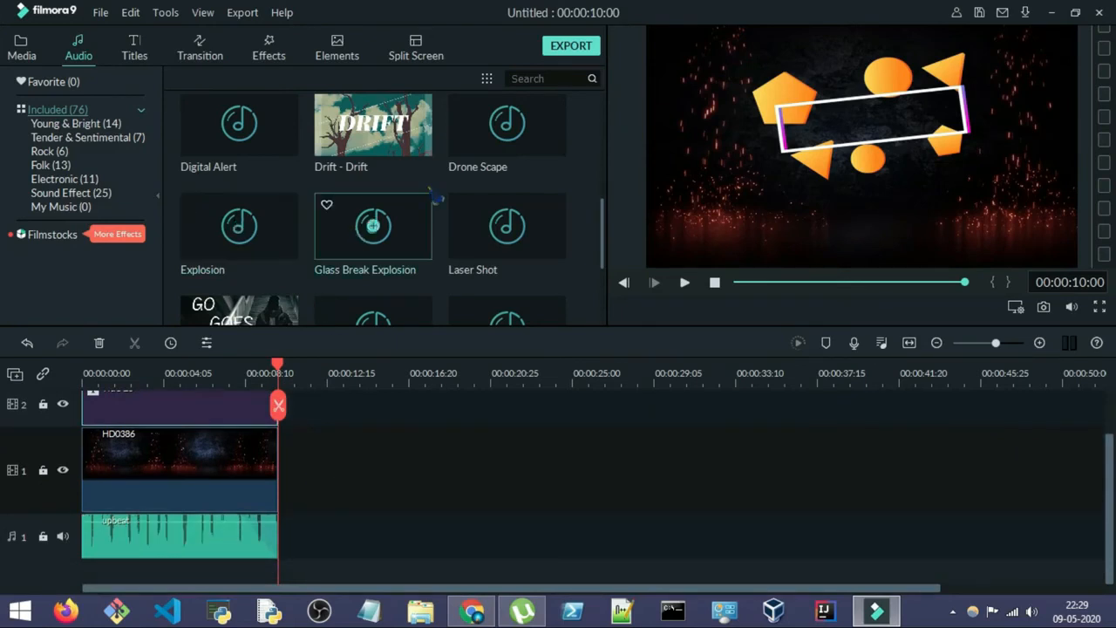
scroll(373, 226, "up", 5)
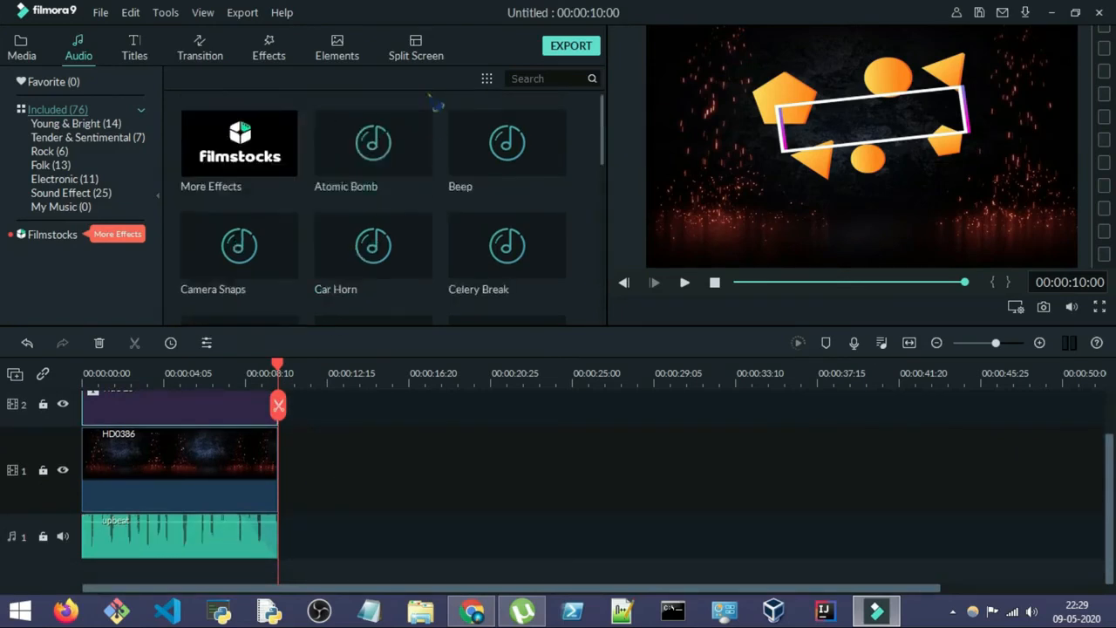
left_click(133, 37)
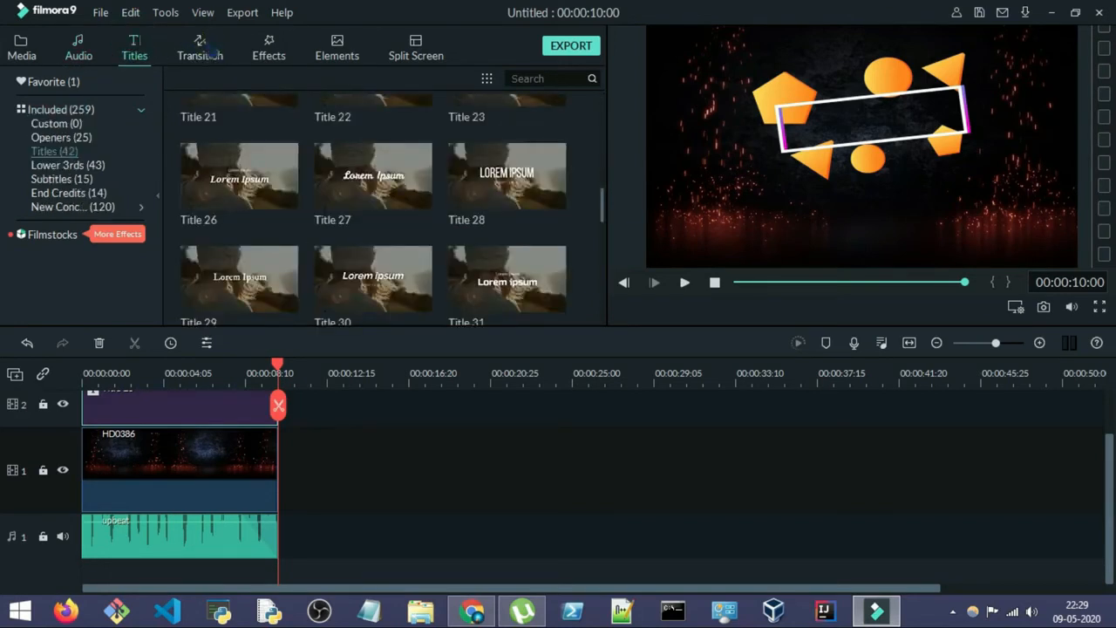
left_click(201, 44)
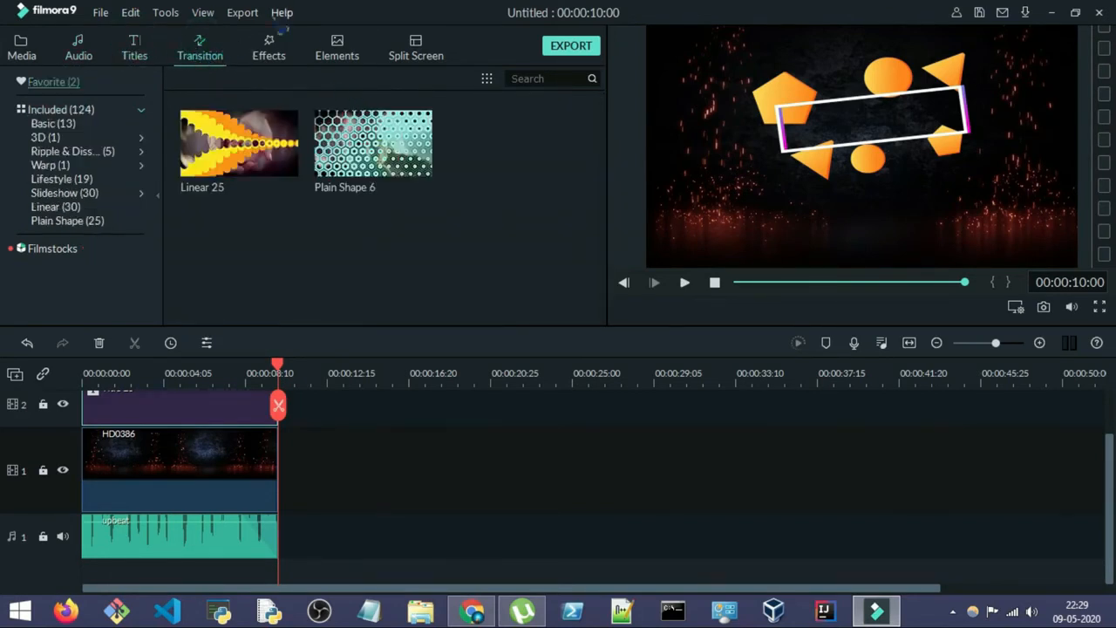
left_click(67, 221)
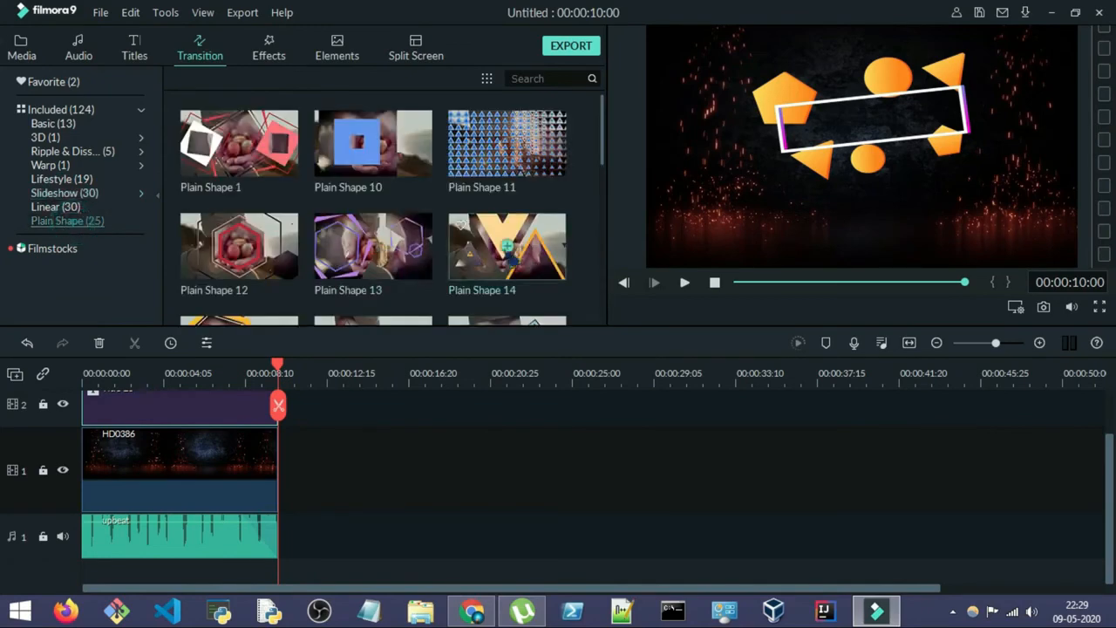
left_click(66, 216)
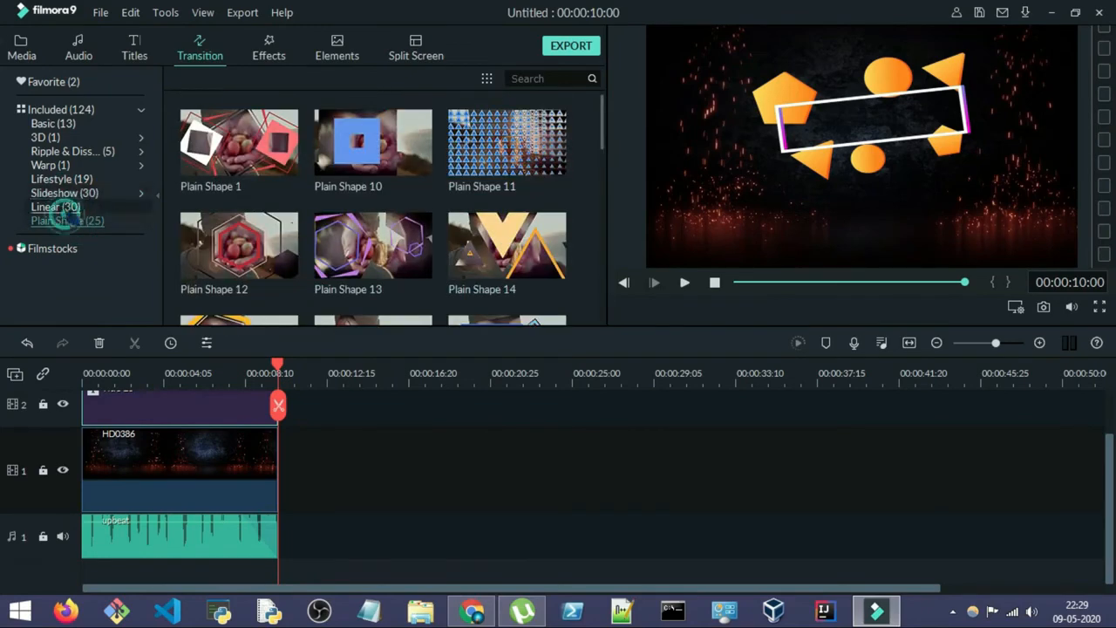
Step: Browse the thumbnails in the included effects library
left_click(269, 42)
scroll(440, 157, "down", 5)
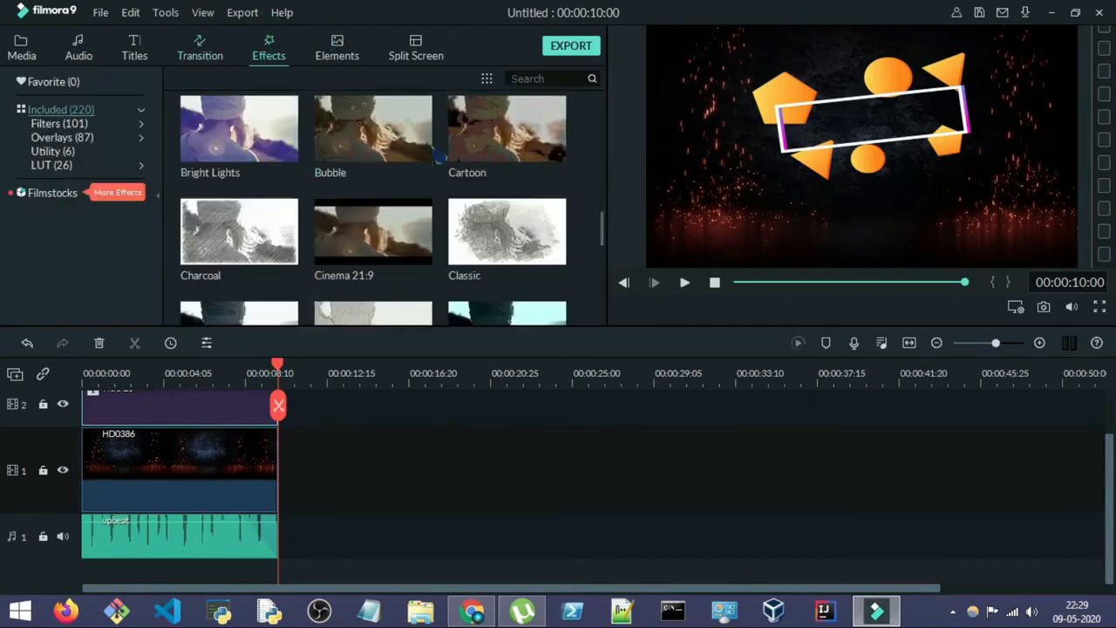
scroll(439, 156, "down", 5)
scroll(462, 200, "down", 2)
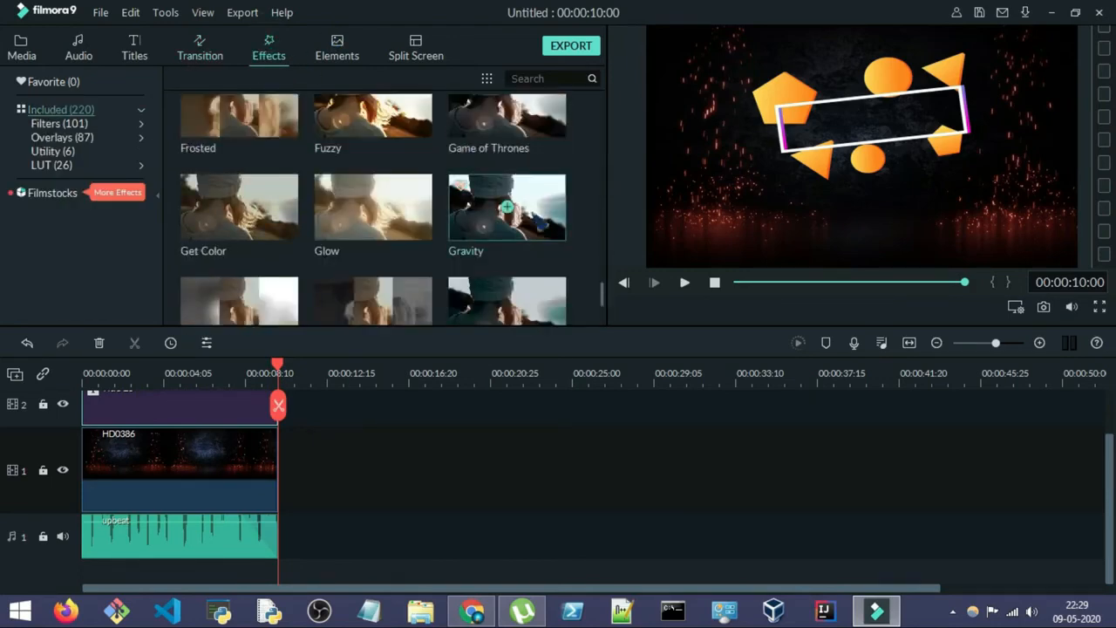
scroll(550, 214, "up", 7)
scroll(549, 213, "up", 3)
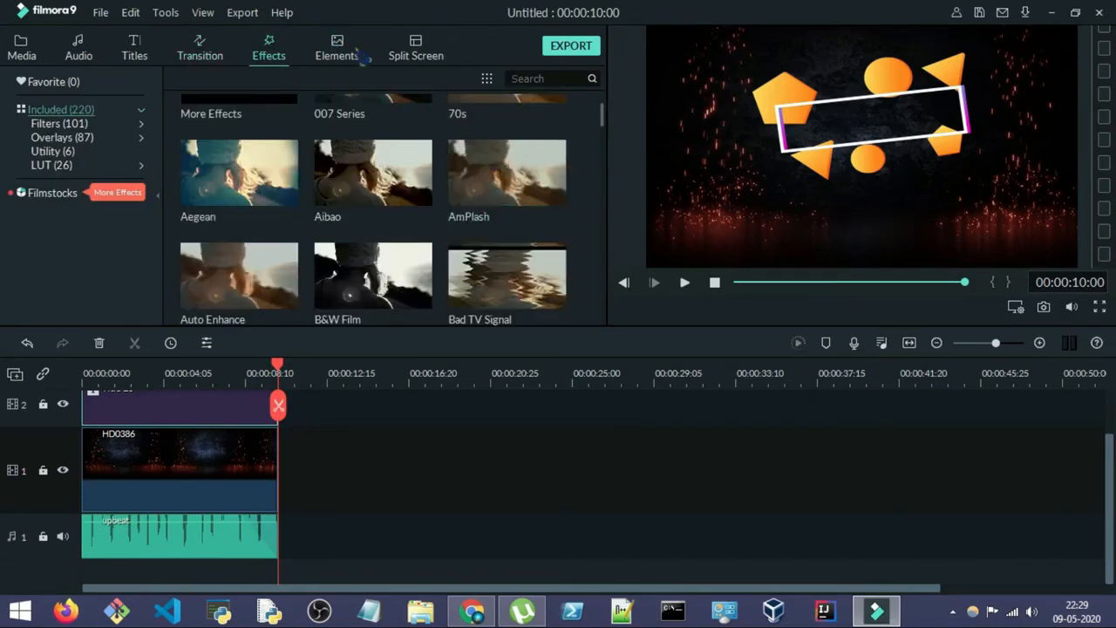
Step: Look through the favorite elements and the split-screen layouts, and return to the project media
left_click(337, 48)
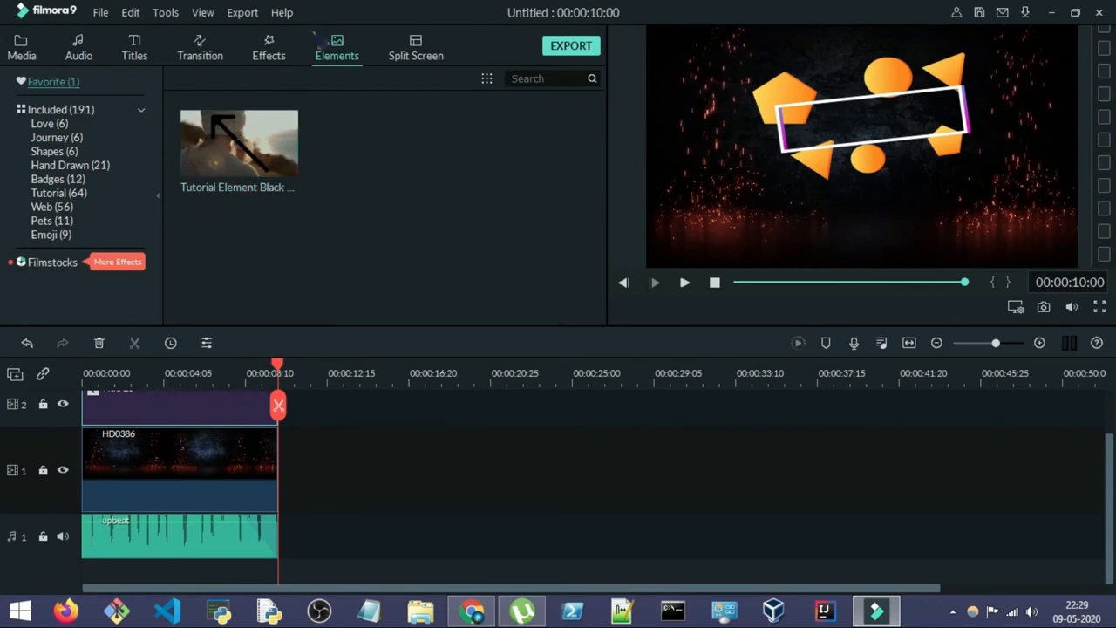
left_click(415, 48)
scroll(391, 199, "down", 10)
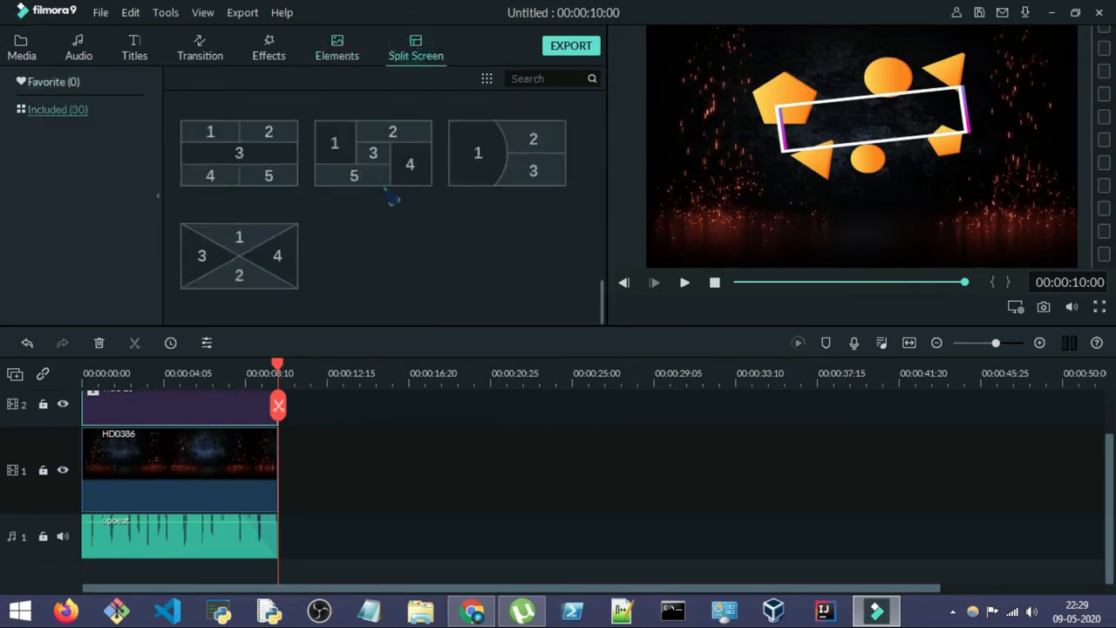
scroll(391, 200, "up", 6)
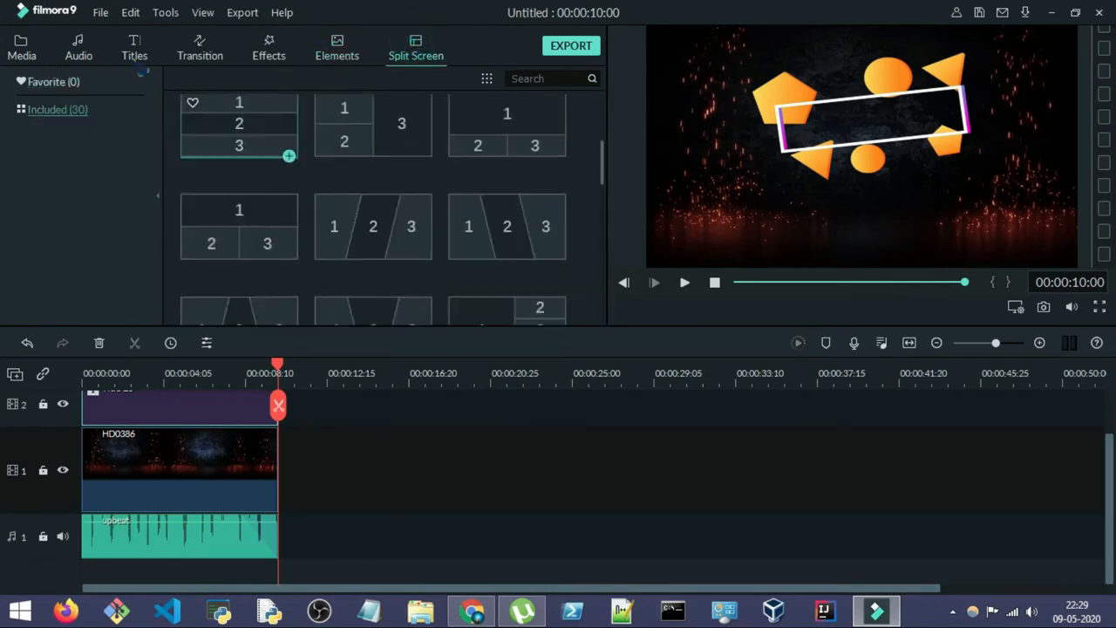
left_click(20, 49)
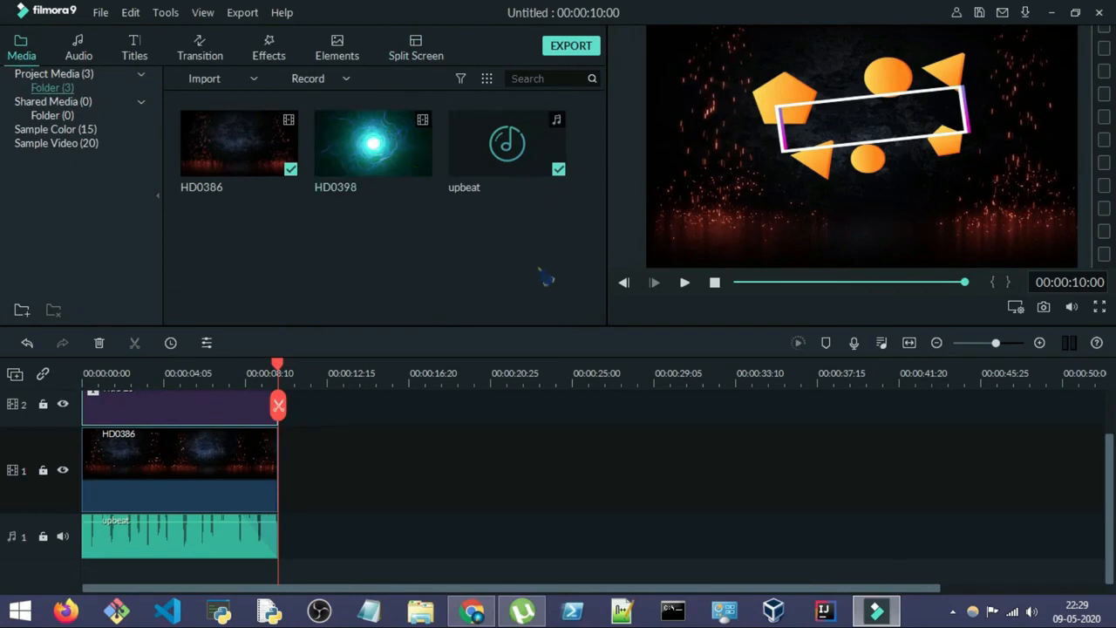